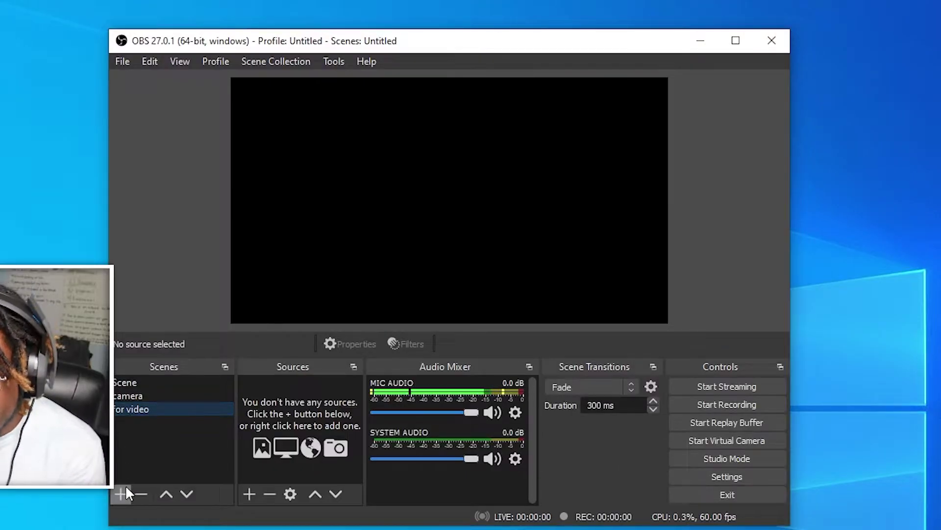
Create a new scene, keeping its default name 'Scene 2'.
{"action": "left_click", "coordinate": [252, 328]}
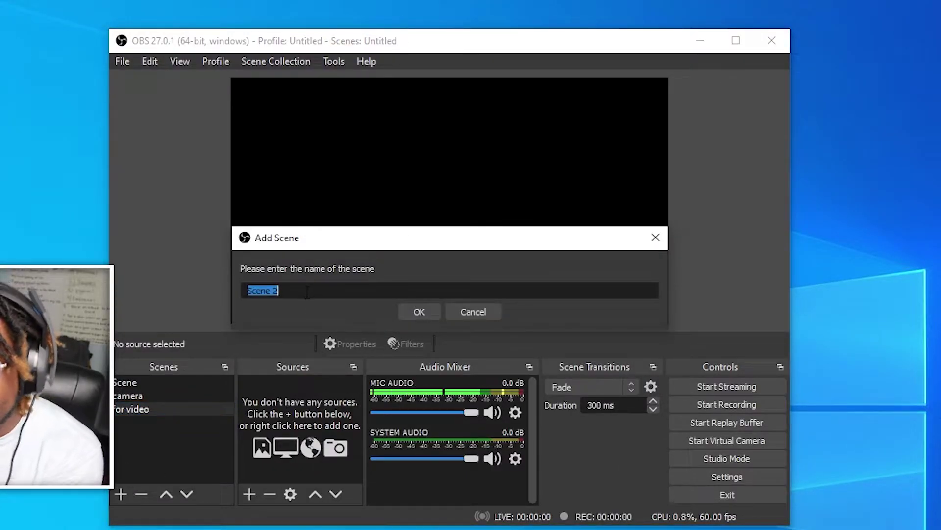
{"action": "left_click", "coordinate": [418, 312]}
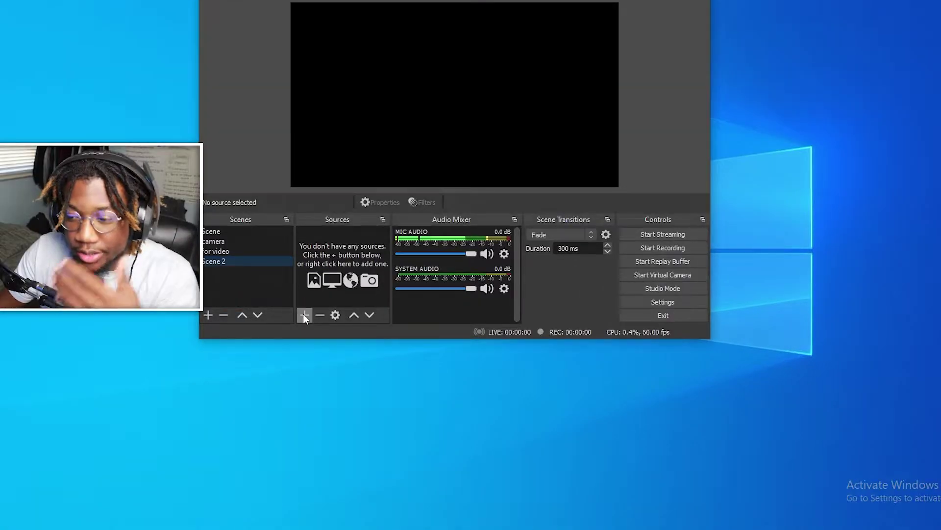
Add a Game Capture source named Game Capture 3 with its default properties.
{"action": "left_click", "coordinate": [304, 316]}
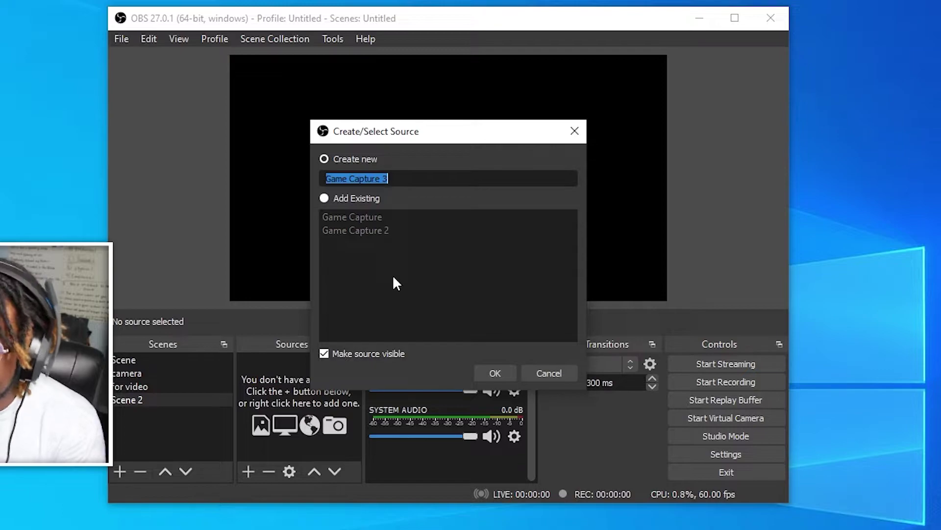
{"action": "left_click", "coordinate": [505, 373]}
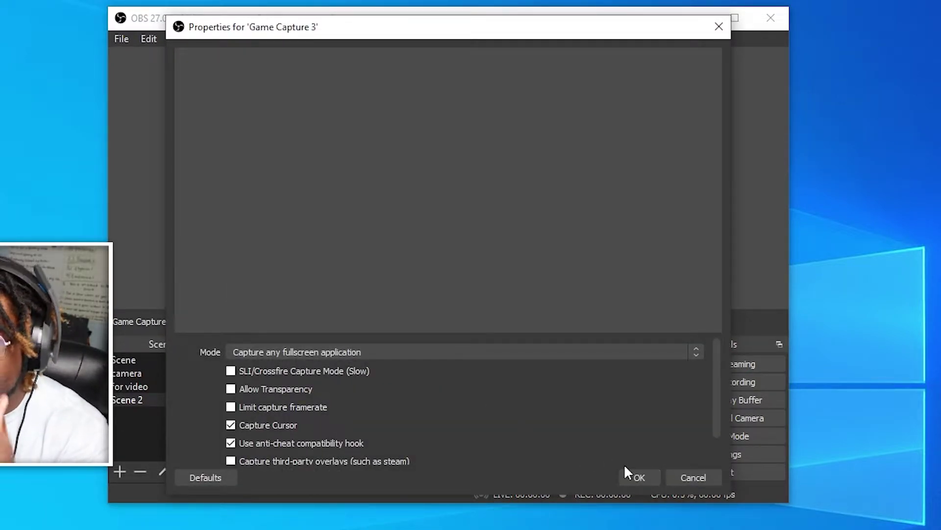
{"action": "left_click", "coordinate": [639, 478]}
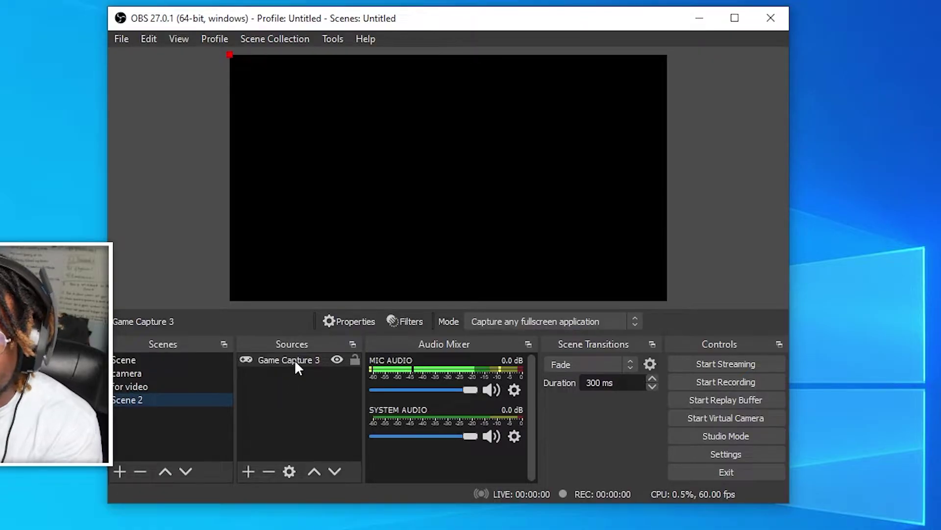
Set Game Capture 3's mode to 'Capture specific window' to grab the Fortnite client window.
{"action": "double_click", "coordinate": [635, 255]}
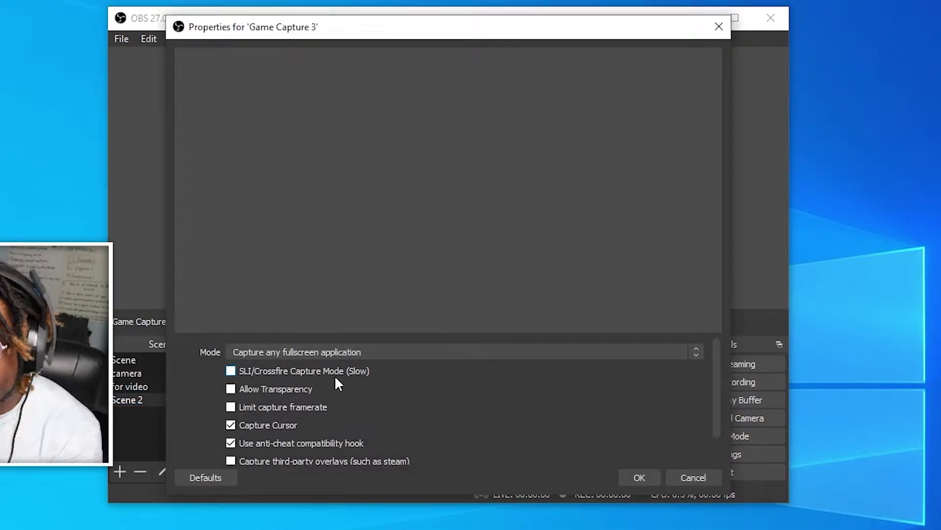
{"action": "left_click", "coordinate": [299, 352]}
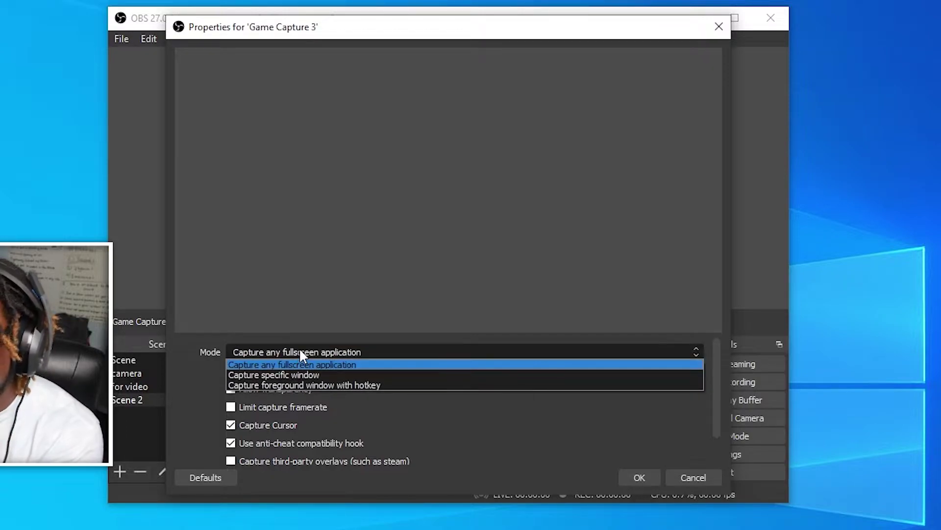
{"action": "left_click", "coordinate": [284, 375]}
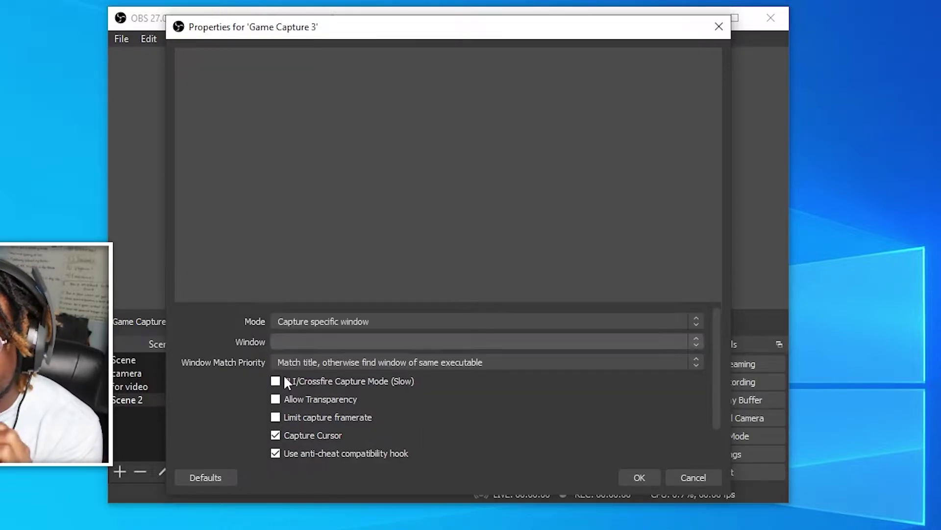
{"action": "left_click", "coordinate": [300, 342]}
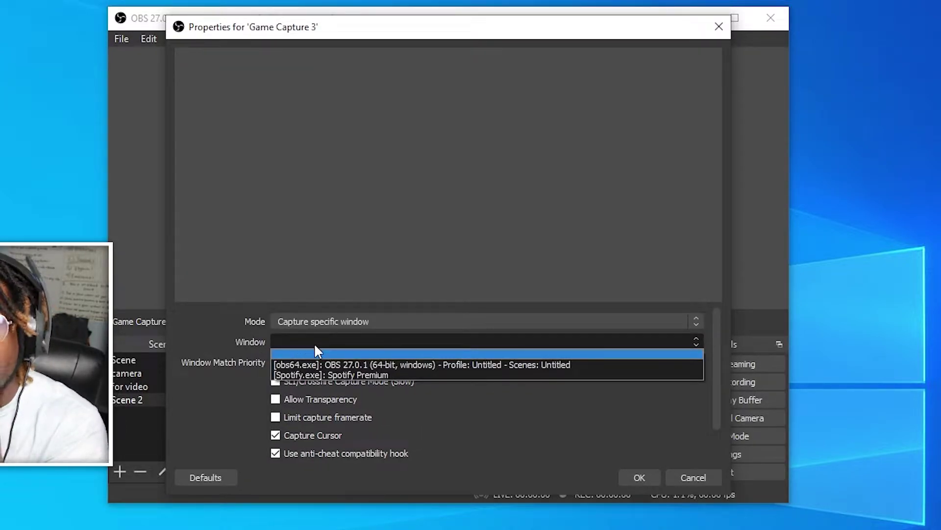
{"action": "left_click", "coordinate": [642, 462]}
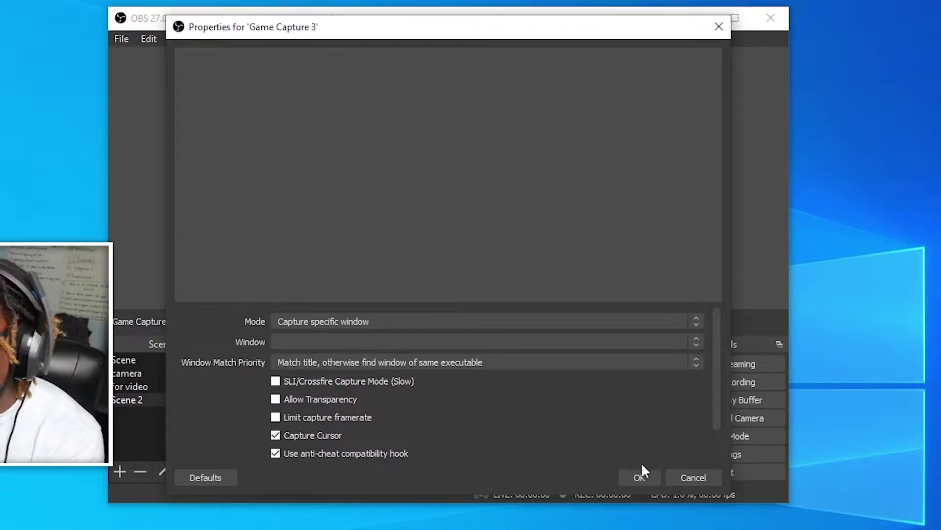
{"action": "left_click", "coordinate": [637, 471]}
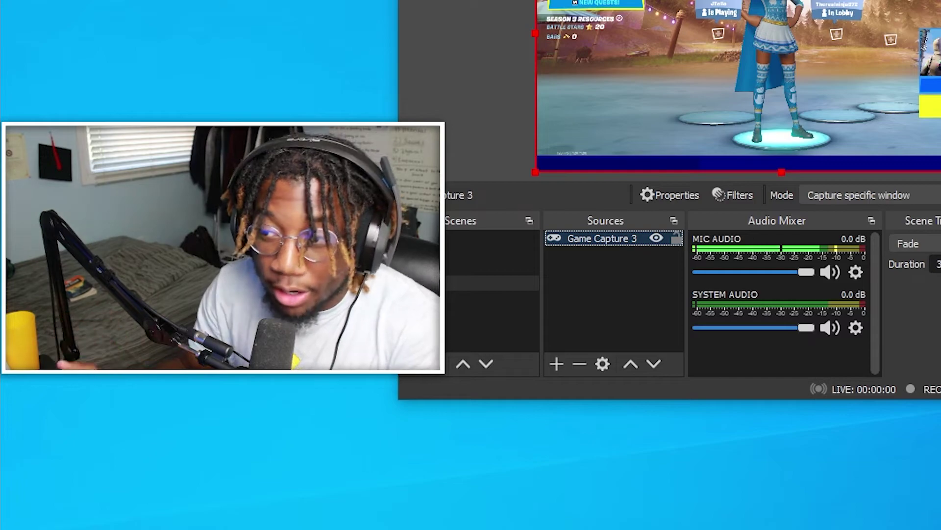
Use Transform > Fit to screen so Game Capture 3 fills the canvas.
{"action": "right_click", "coordinate": [689, 7]}
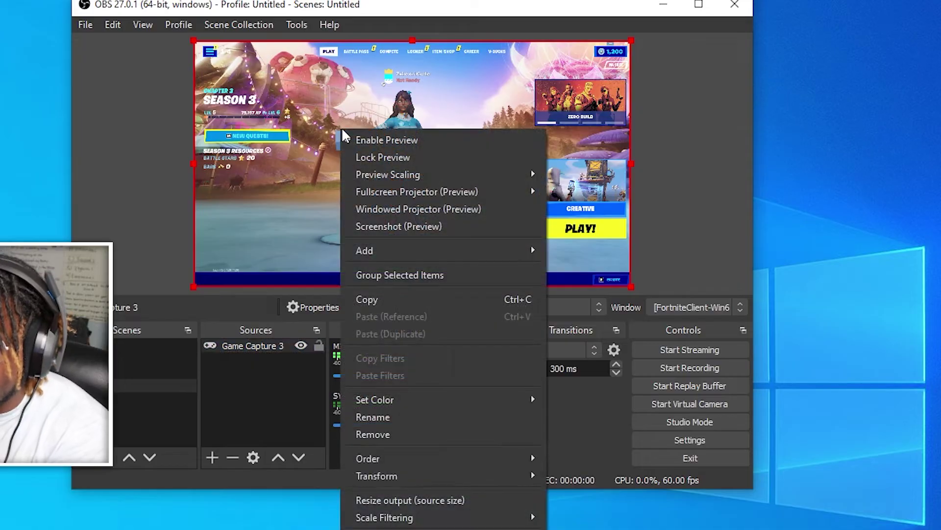
{"action": "mouse_move", "coordinate": [871, 391]}
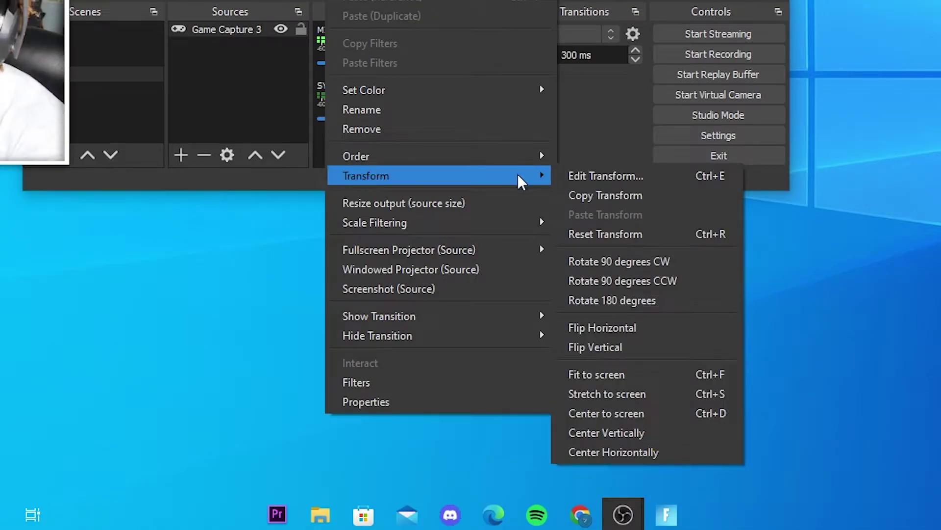
{"action": "left_click", "coordinate": [607, 375]}
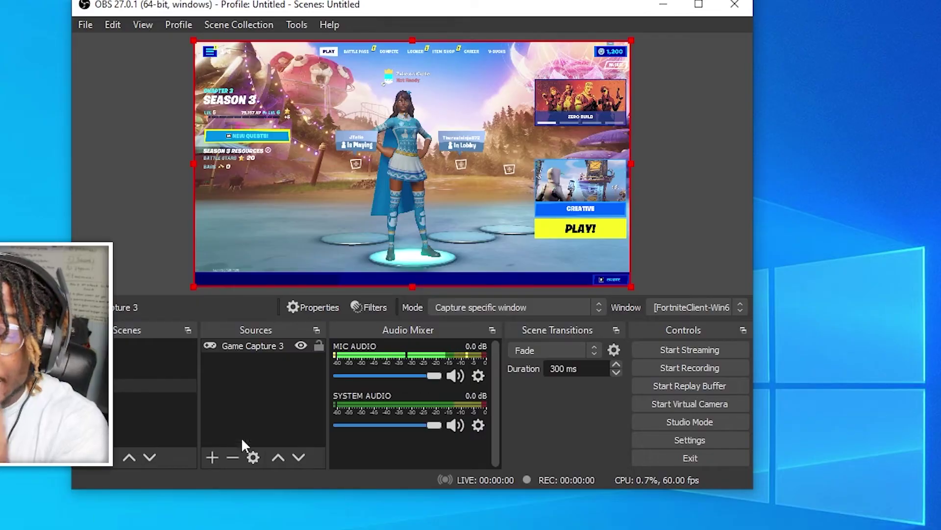
Add a Video Capture Device source set to the EOS Webcam Utility camera.
{"action": "left_click", "coordinate": [213, 457]}
{"action": "left_click", "coordinate": [301, 529]}
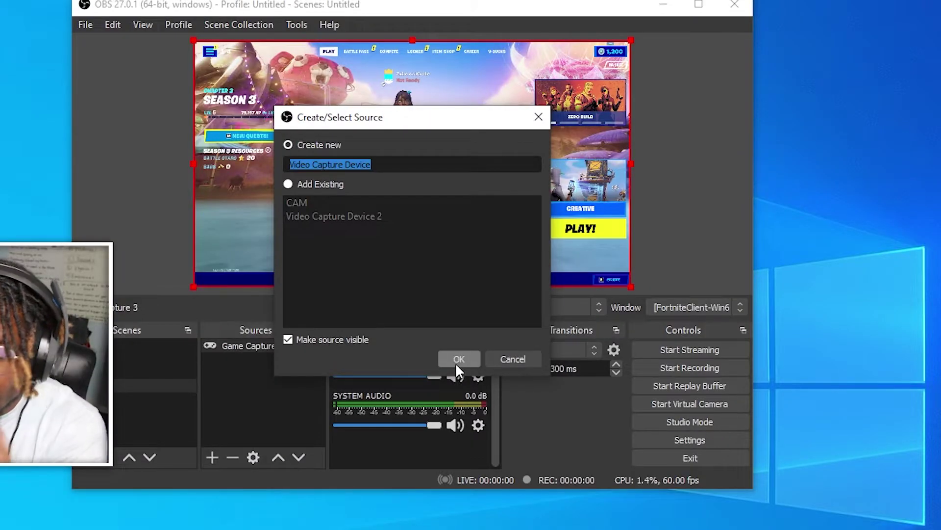
{"action": "left_click", "coordinate": [460, 358]}
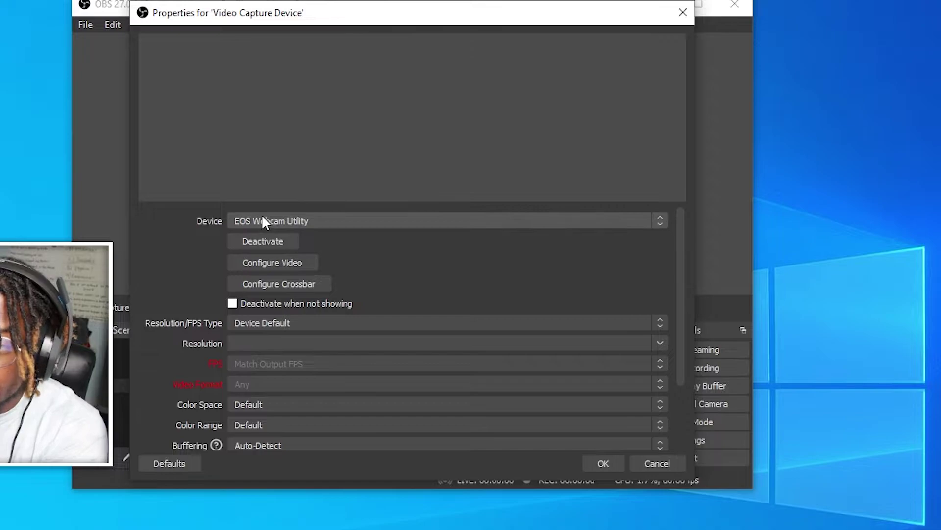
{"action": "left_click", "coordinate": [275, 221]}
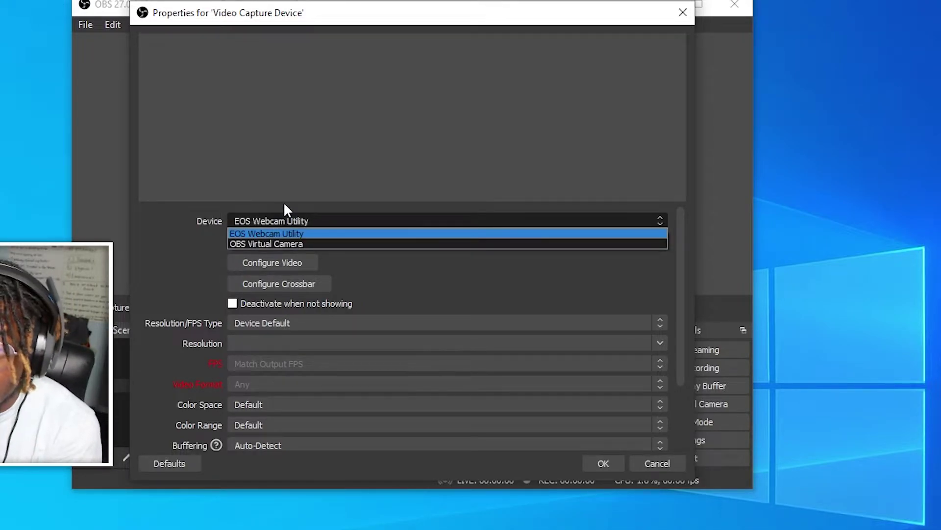
{"action": "left_click", "coordinate": [284, 205]}
{"action": "left_click", "coordinate": [600, 463]}
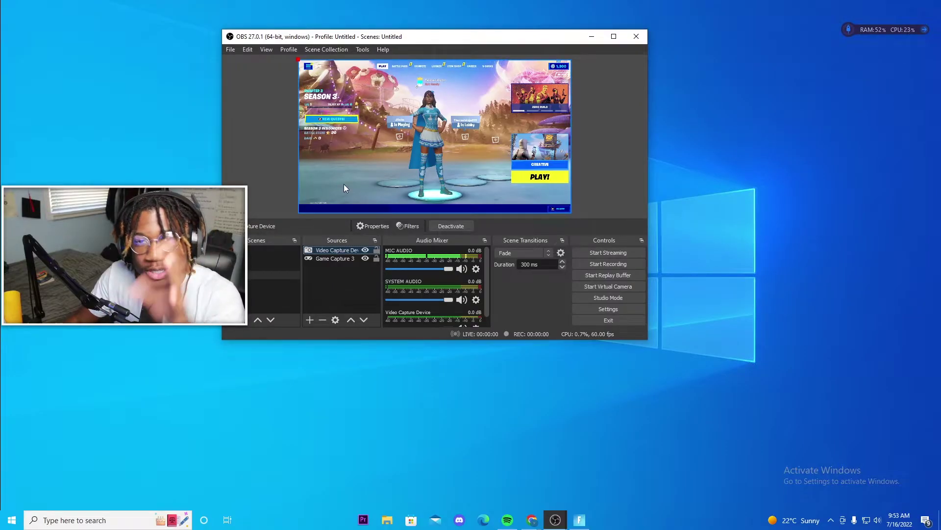
{"action": "left_click", "coordinate": [344, 188]}
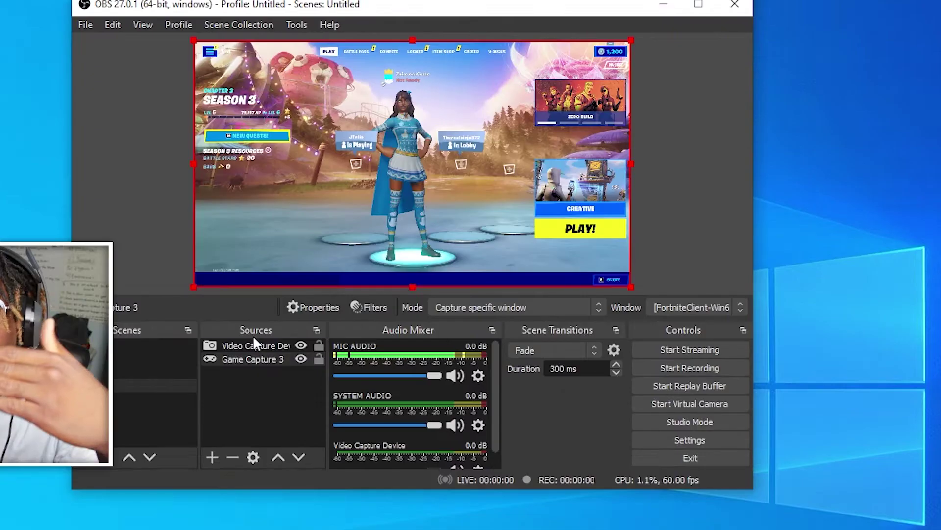
{"action": "left_click", "coordinate": [254, 343]}
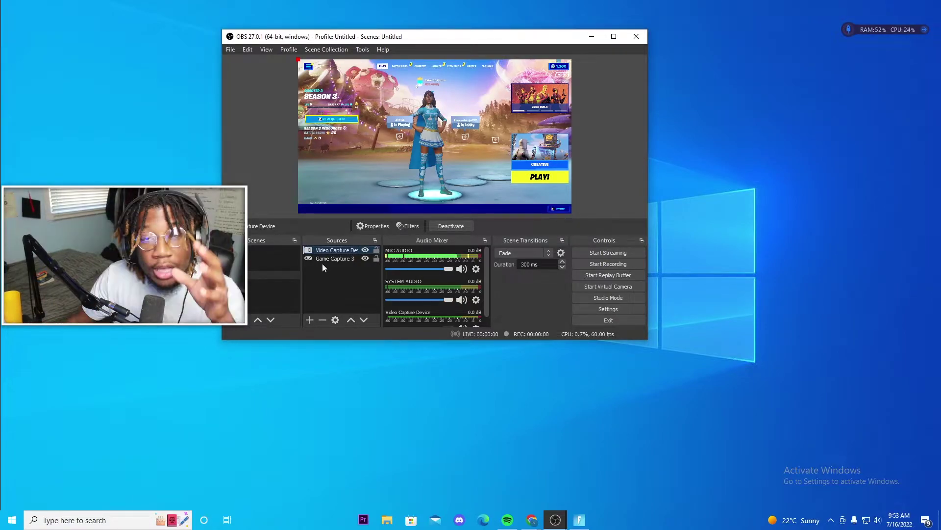
Add an Image source above the webcam, leaving its image file empty for now.
{"action": "left_click", "coordinate": [310, 320]}
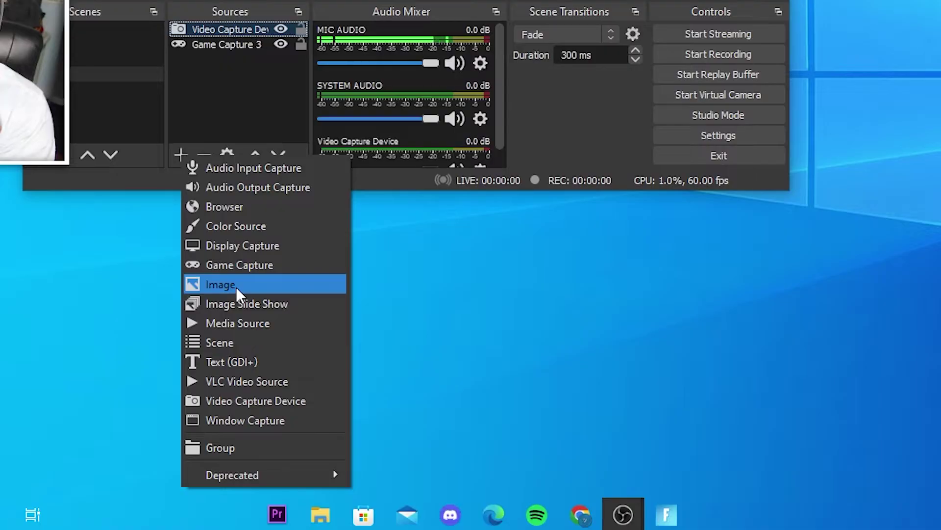
{"action": "left_click", "coordinate": [237, 284]}
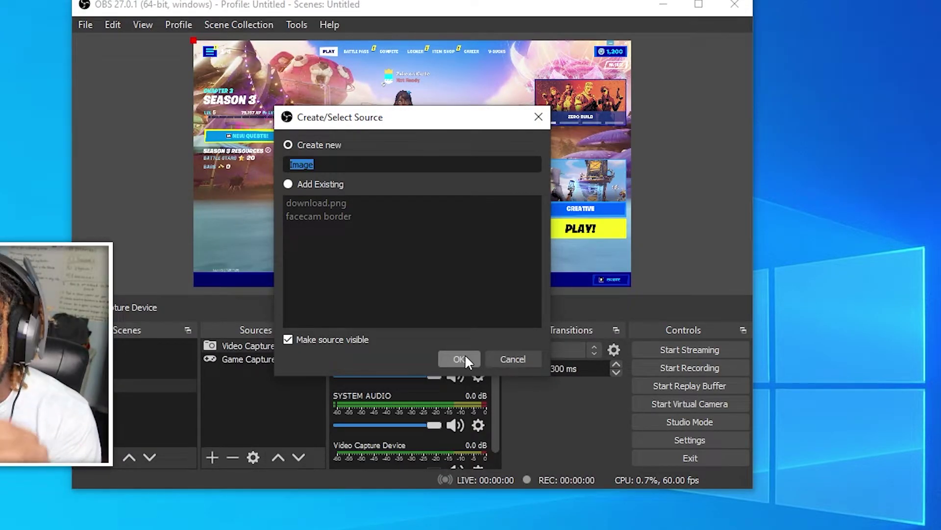
{"action": "left_click", "coordinate": [466, 357]}
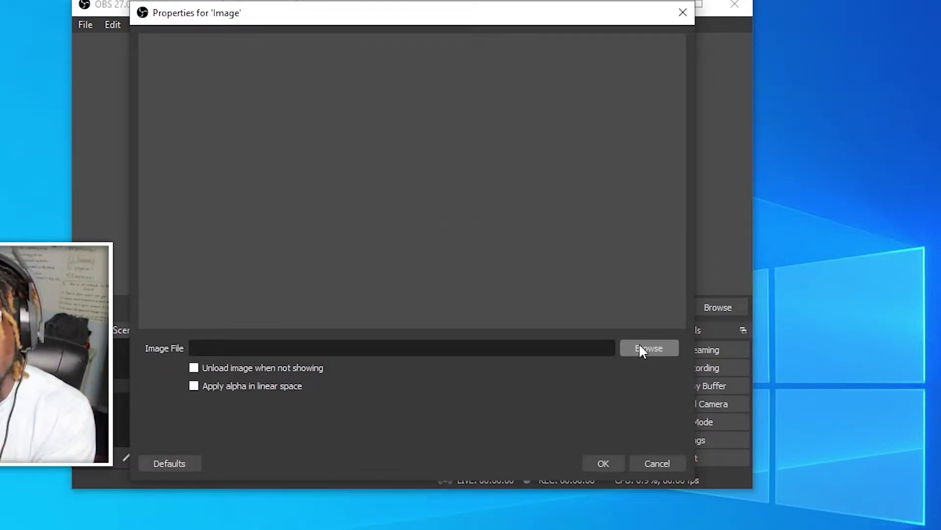
{"action": "left_click", "coordinate": [603, 463]}
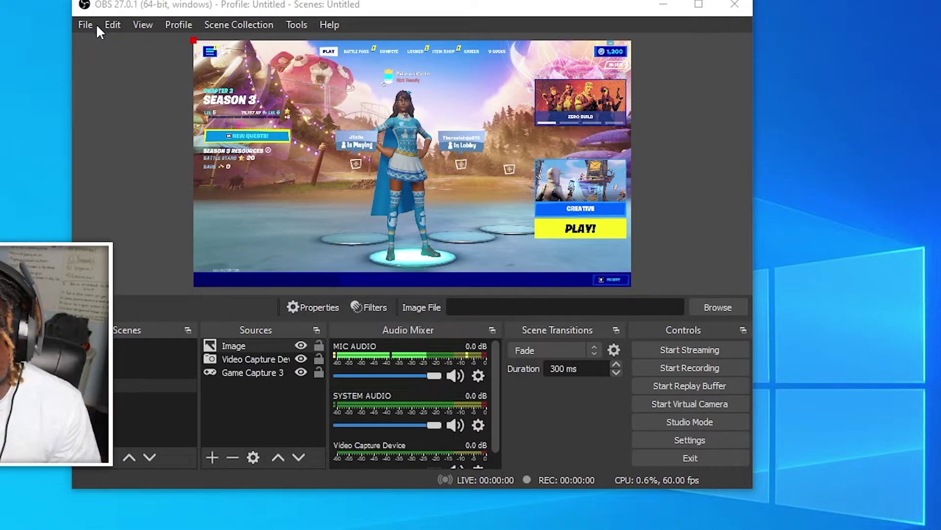
Open File > Settings to the Stream page, showing YouTube - RTMPS as the service.
{"action": "left_click", "coordinate": [85, 24]}
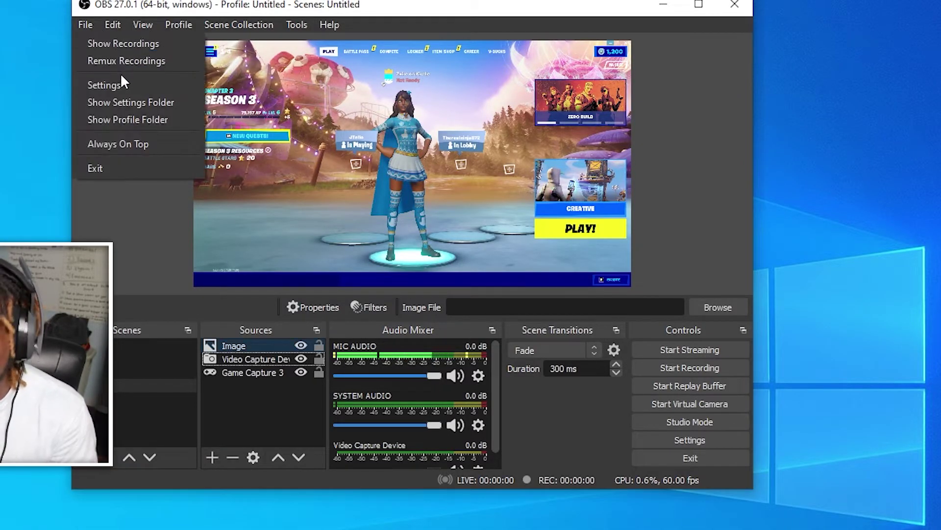
{"action": "left_click", "coordinate": [124, 83]}
{"action": "left_click", "coordinate": [88, 38]}
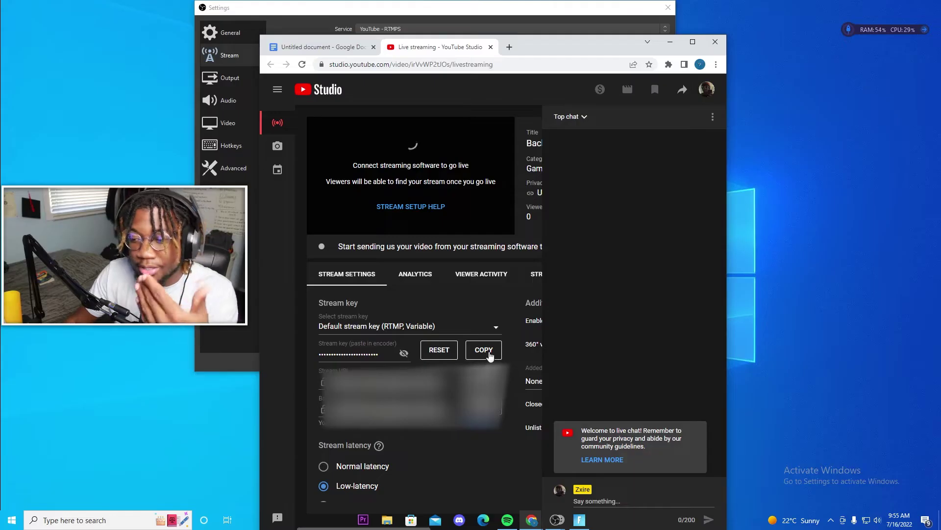
Copy the default stream key from YouTube Studio's stream settings.
{"action": "left_click", "coordinate": [490, 354]}
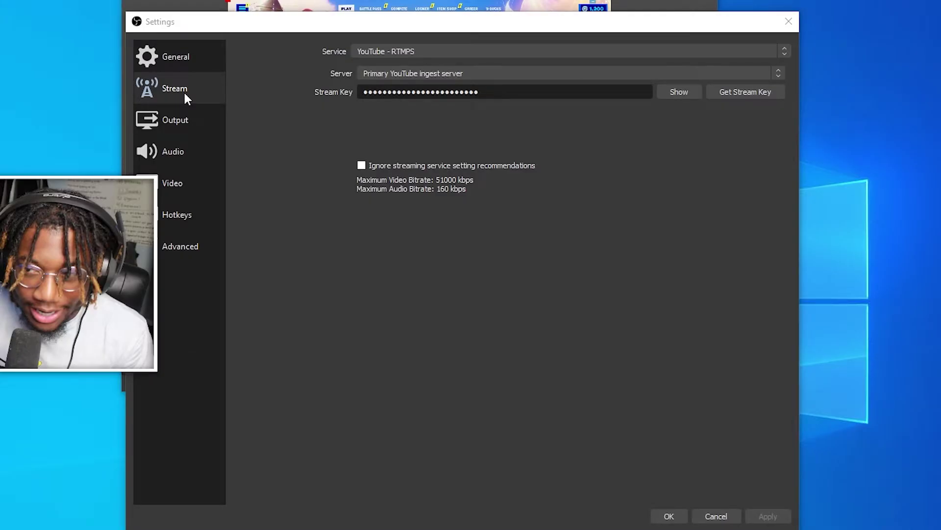
Show the Output settings' Streaming tab with NVENC at 6000 Kbps CBR.
{"action": "left_click", "coordinate": [175, 120]}
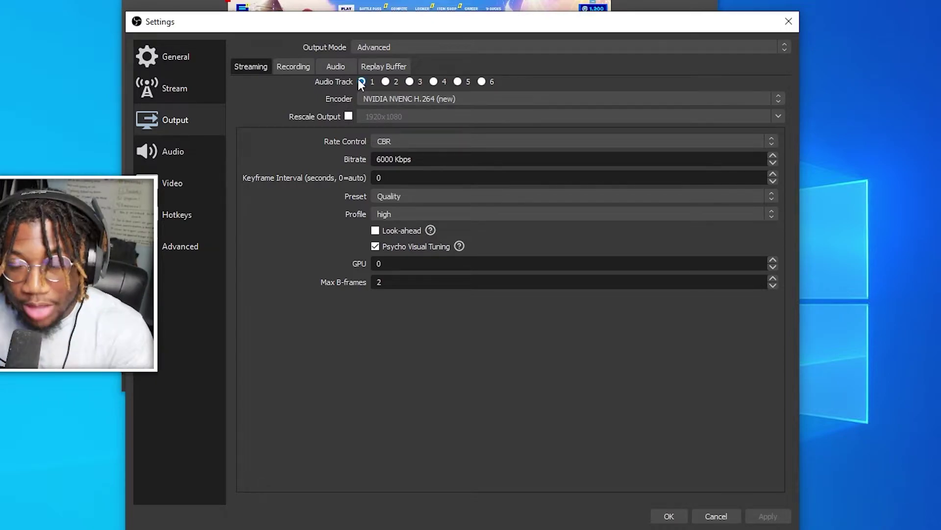
Switch the streaming encoder to x264 with a 6000 Kbps bitrate and veryfast CPU preset.
{"action": "left_click", "coordinate": [384, 98]}
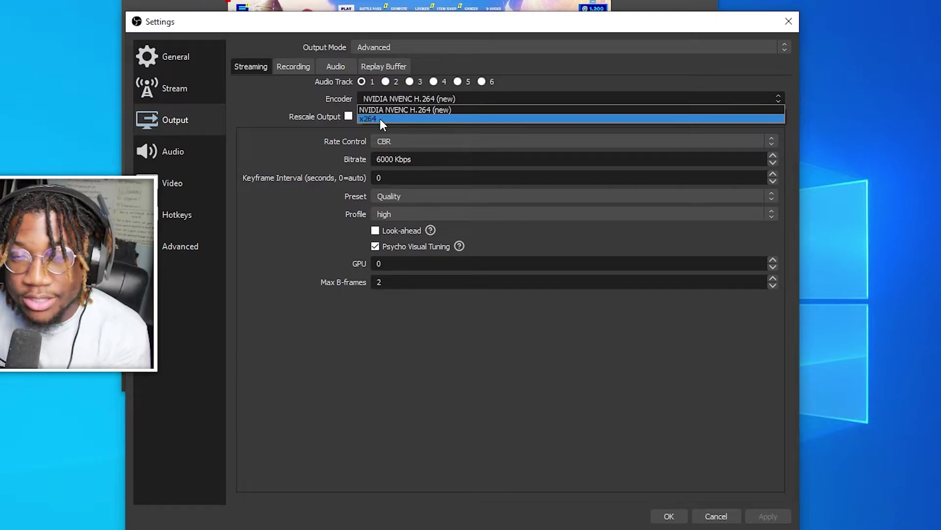
{"action": "left_click", "coordinate": [380, 118]}
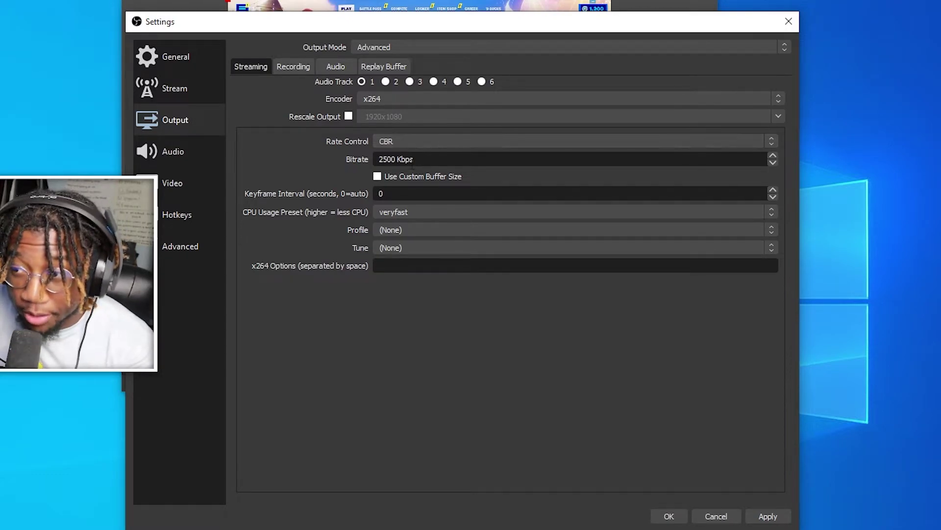
{"action": "left_click_drag", "start_coordinate": [393, 158], "coordinate": [322, 162]}
{"action": "type", "text": "400"}
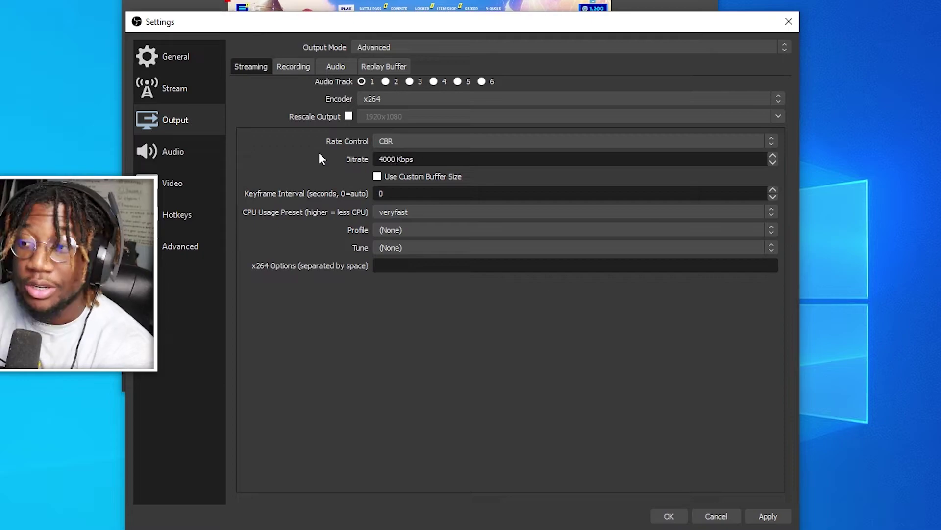
{"action": "key", "text": "Delete"}
{"action": "key", "text": "BackSpace"}
{"action": "key", "text": "BackSpace"}
{"action": "key", "text": "BackSpace"}
{"action": "type", "text": "6000"}
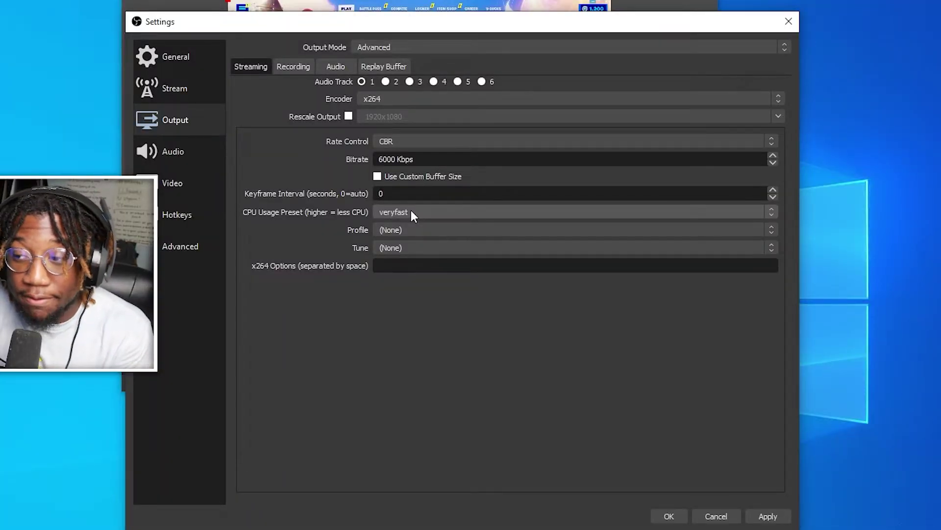
{"action": "left_click", "coordinate": [411, 210]}
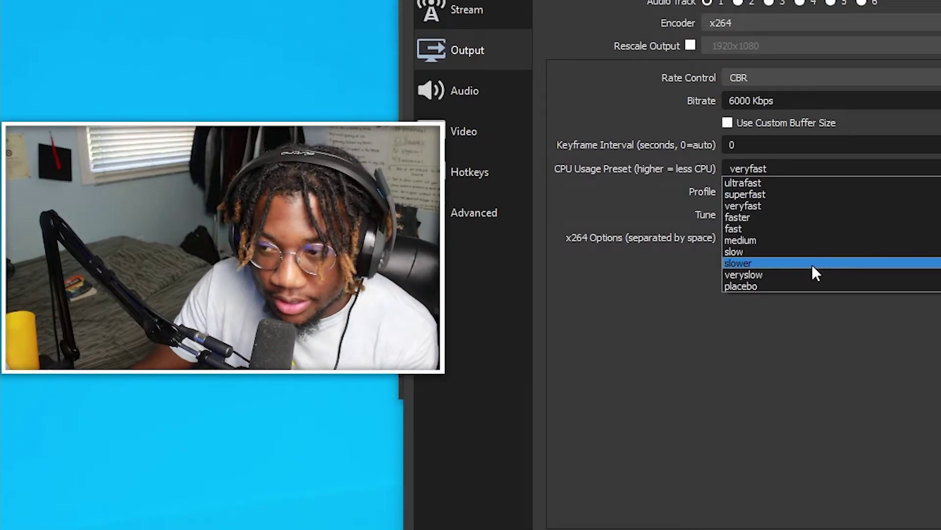
Keep the veryfast CPU preset, then keep Quality as the NVENC H.264 preset.
{"action": "left_click", "coordinate": [553, 212]}
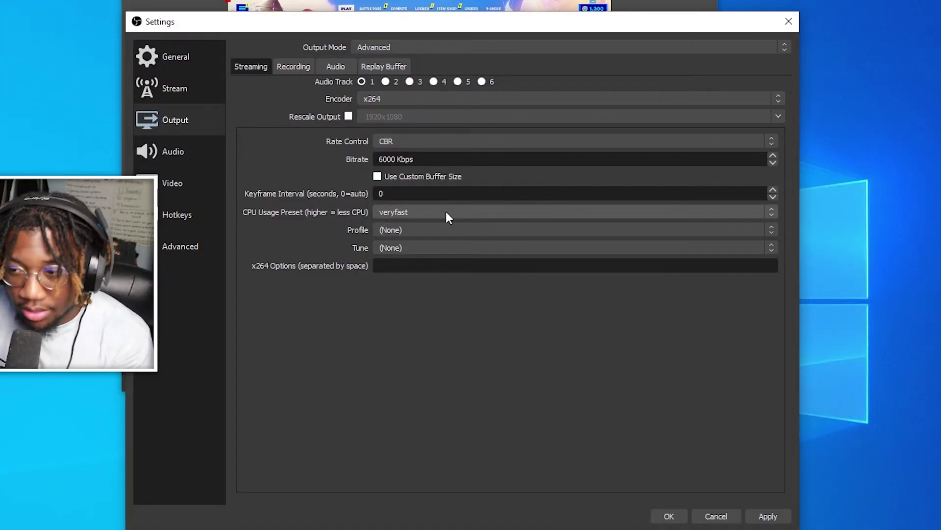
{"action": "scroll", "coordinate": [393, 102], "scroll_direction": "down", "scroll_amount": 1}
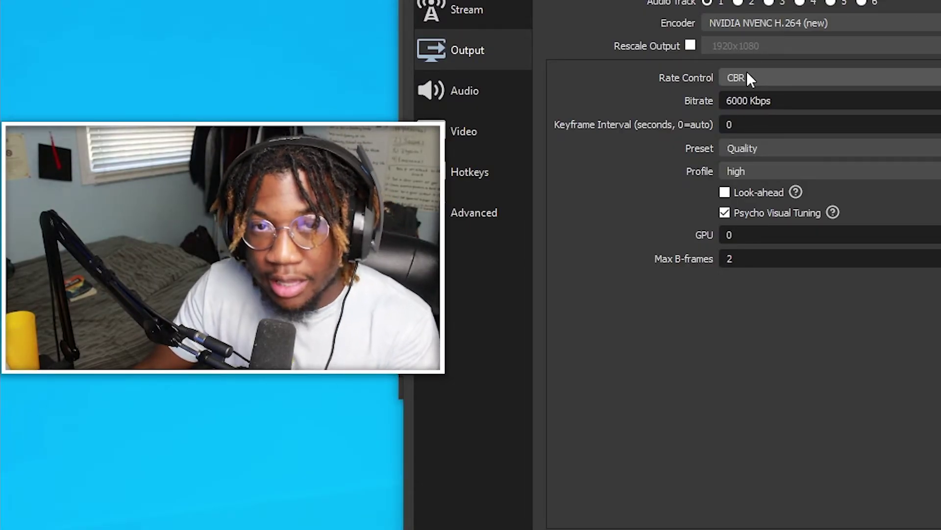
{"action": "left_click", "coordinate": [775, 148]}
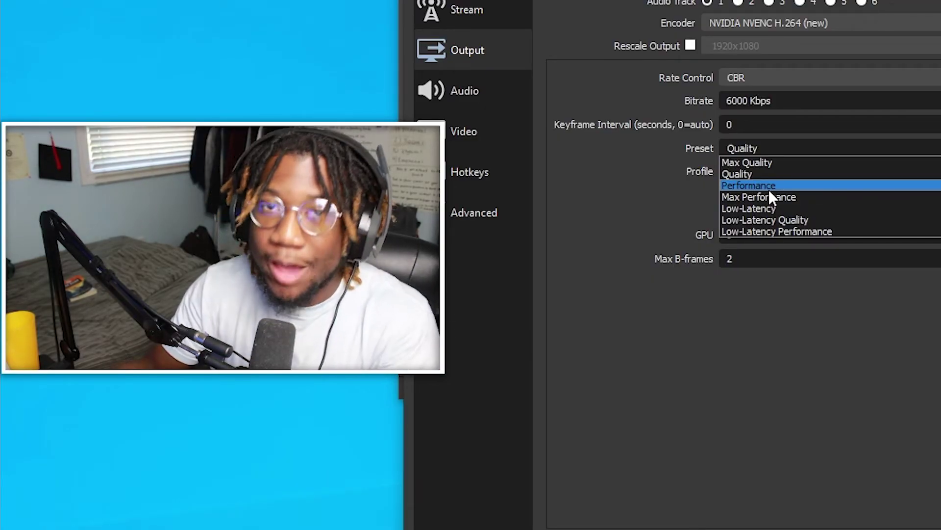
{"action": "left_click", "coordinate": [686, 257]}
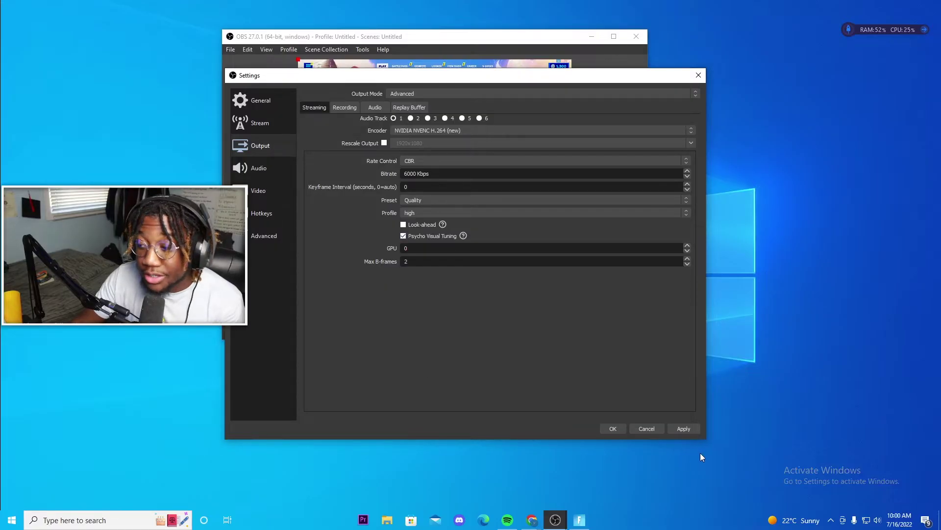
Apply the output changes and show the Audio page with the Wave Link desktop and mic devices.
{"action": "left_click", "coordinate": [686, 428]}
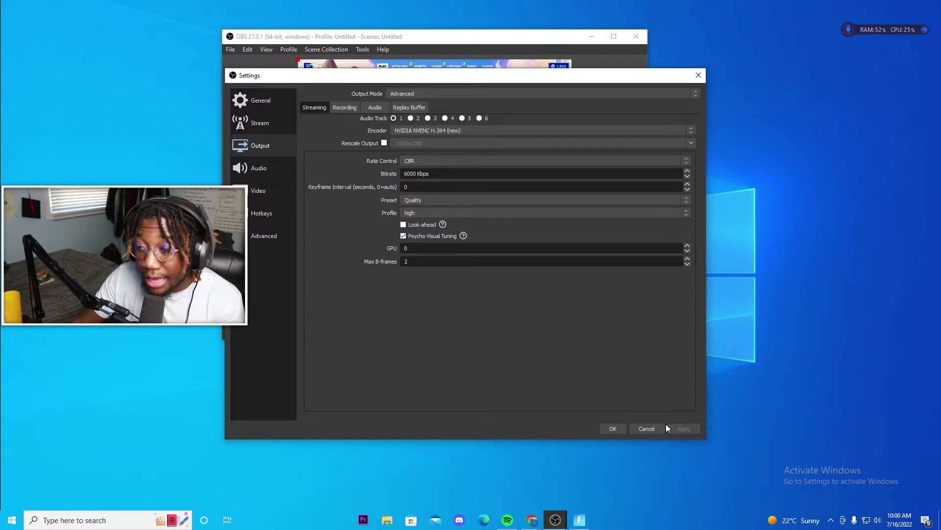
{"action": "left_click", "coordinate": [275, 170]}
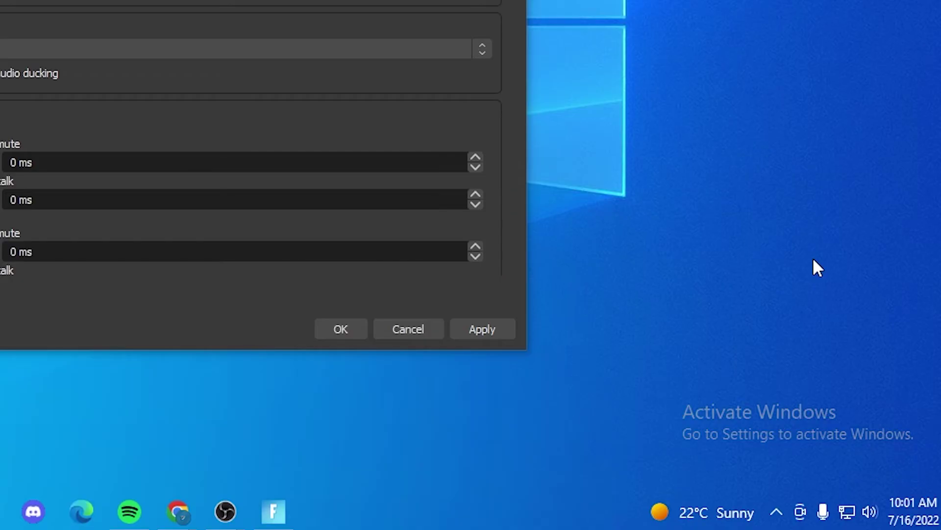
Open the Windows Volume Mixer from the tray speaker and review the OBS, Fortnite and system sounds levels.
{"action": "right_click", "coordinate": [869, 514]}
{"action": "left_click", "coordinate": [830, 399]}
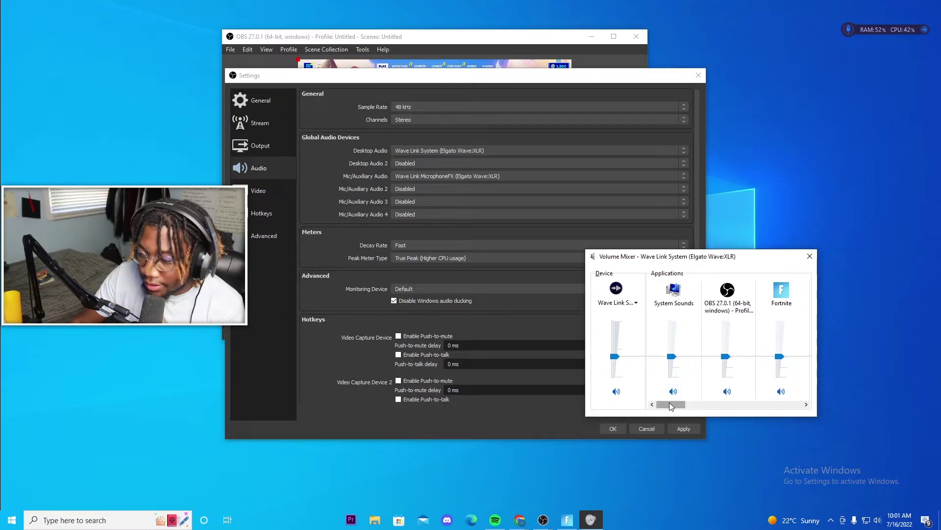
{"action": "left_click_drag", "start_coordinate": [453, 276], "coordinate": [588, 284]}
{"action": "left_click_drag", "start_coordinate": [737, 407], "coordinate": [784, 405]}
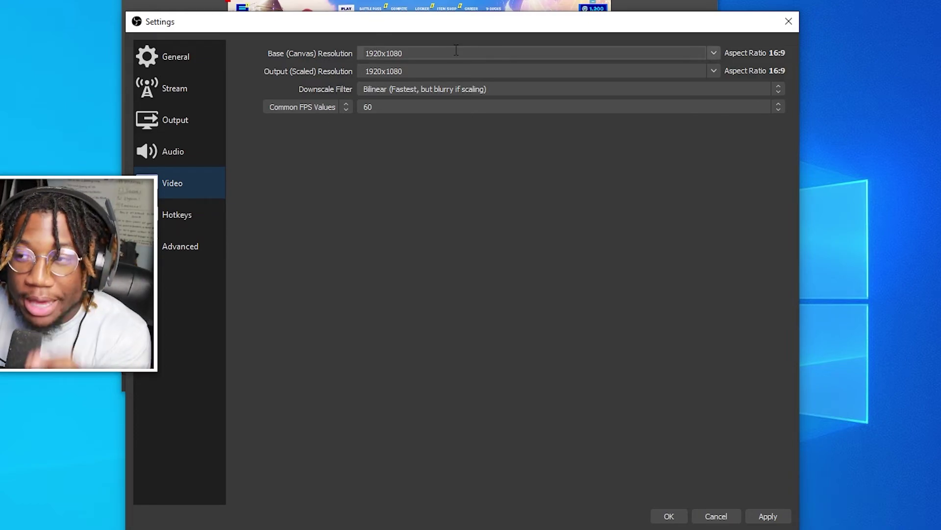
Keep both the base canvas and scaled output resolution at 1920x1080.
{"action": "left_click", "coordinate": [714, 52]}
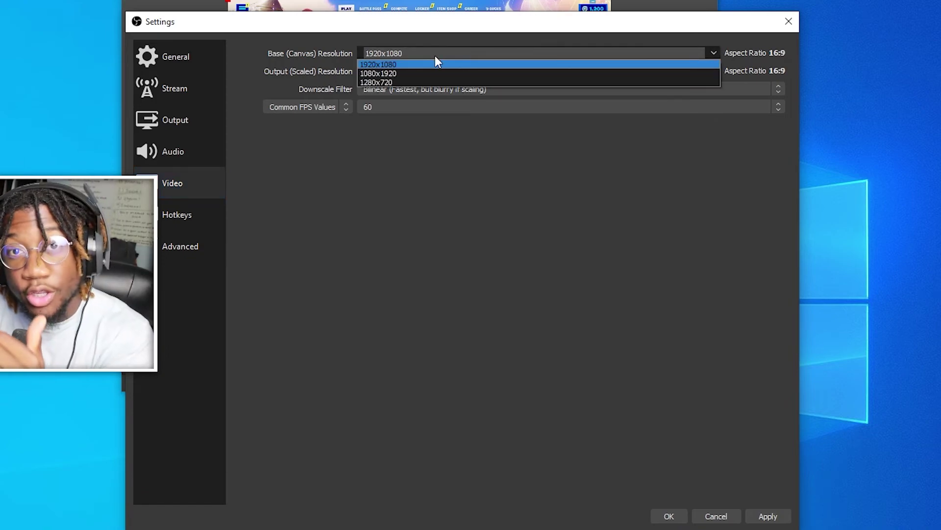
{"action": "left_click", "coordinate": [437, 58]}
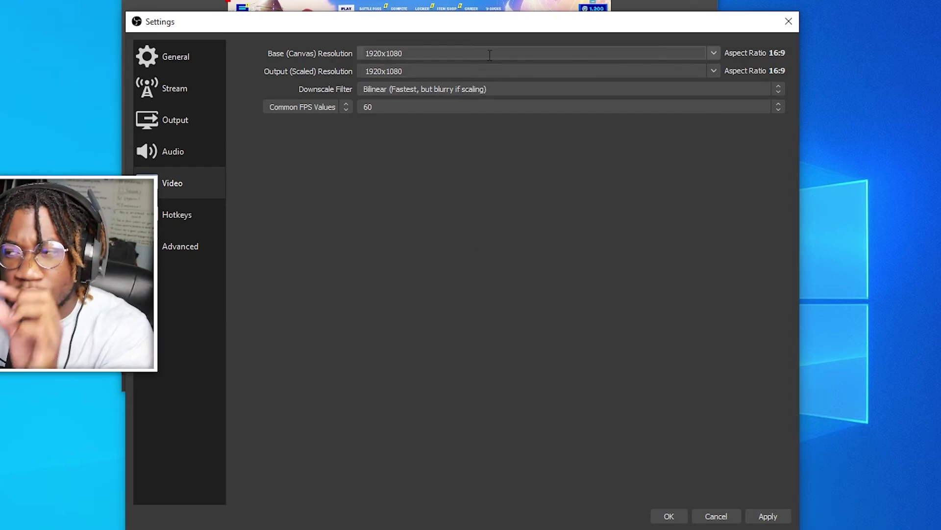
{"action": "left_click", "coordinate": [713, 72]}
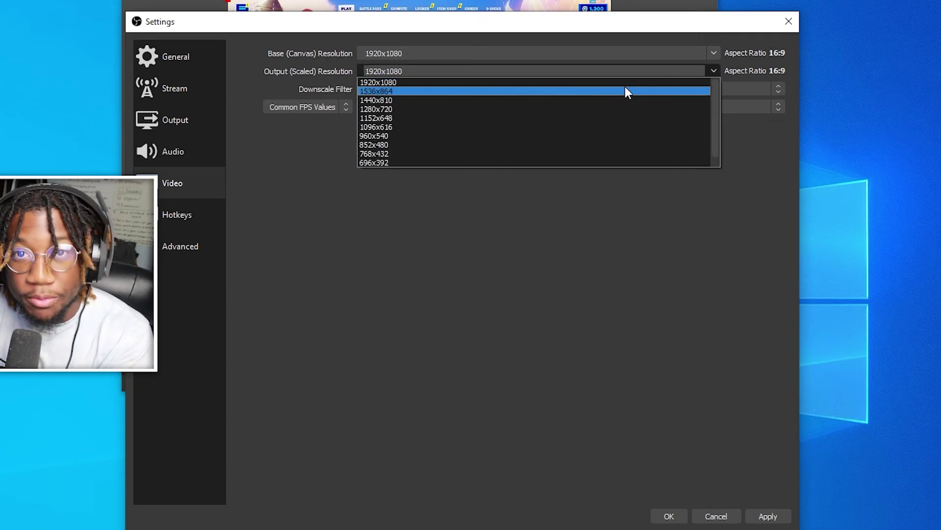
{"action": "left_click", "coordinate": [625, 90]}
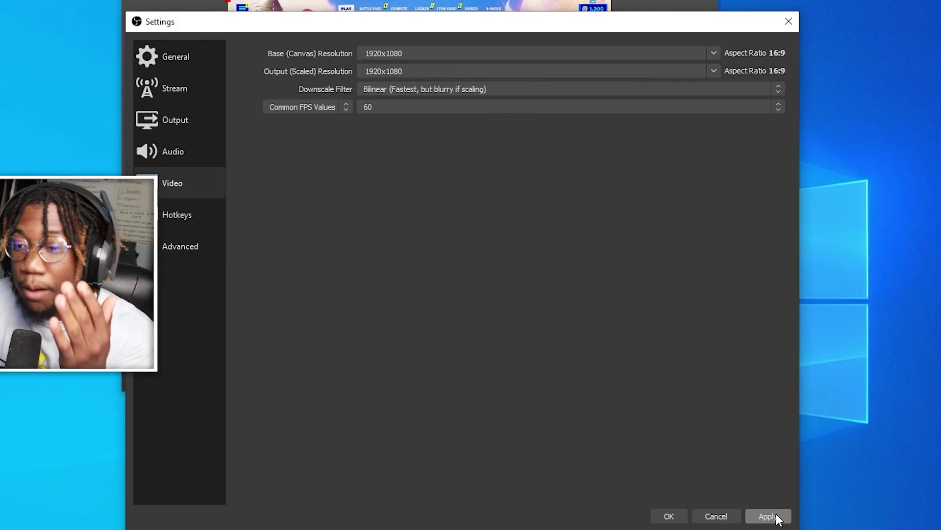
Apply the 1920x1080 60 FPS video settings and close Settings with OK.
{"action": "left_click", "coordinate": [773, 514]}
{"action": "left_click", "coordinate": [669, 515]}
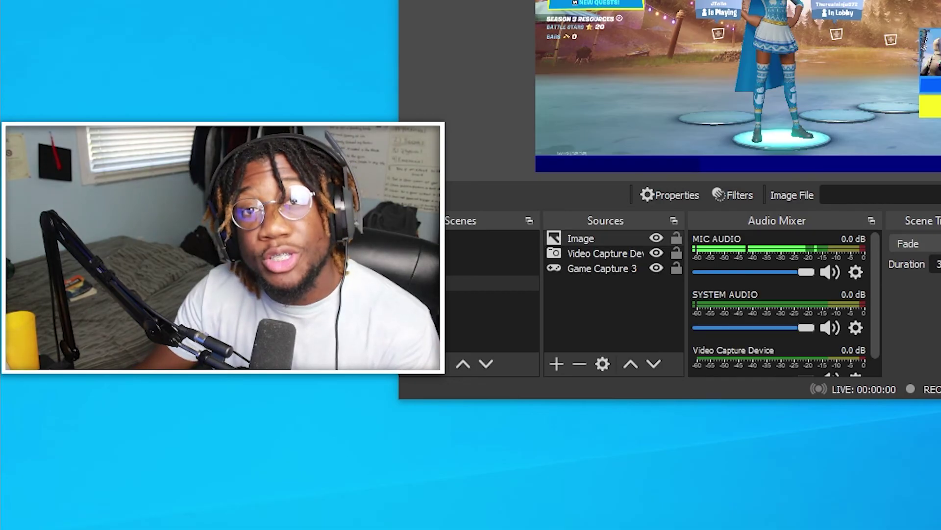